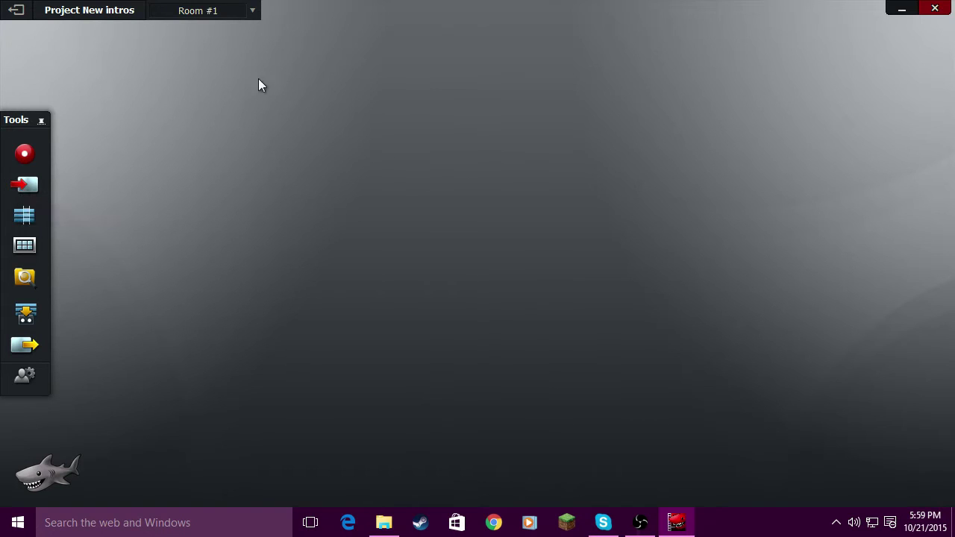
- After the import crashes Lightworks, dismiss the crash message and relaunch Lightworks from the desktop
{"action": "left_click", "coordinate": [21, 192]}
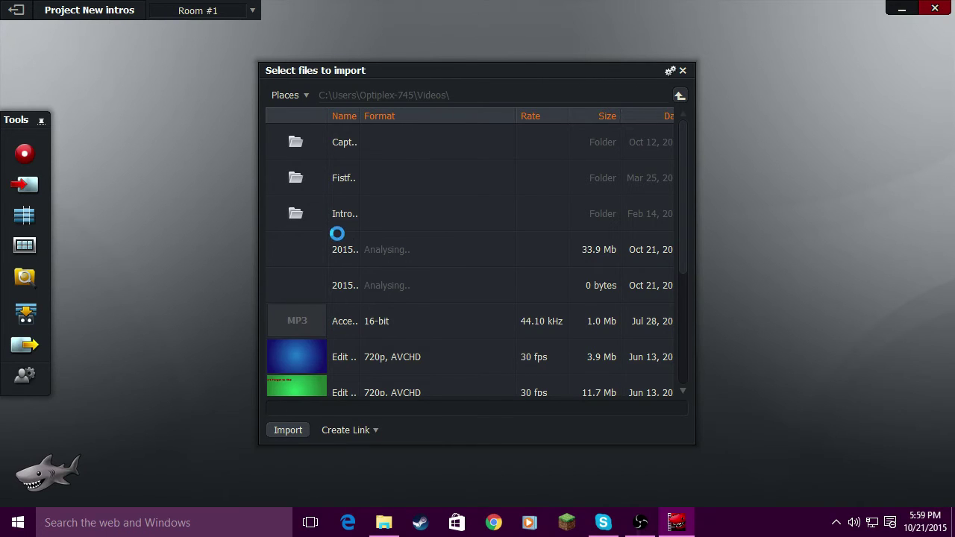
{"action": "scroll", "coordinate": [330, 238], "scroll_direction": "down", "scroll_amount": 1}
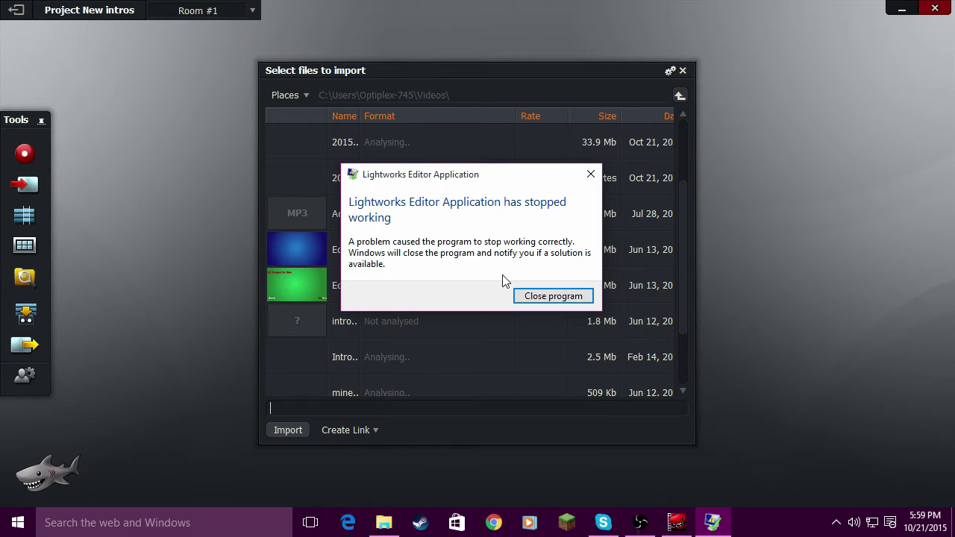
{"action": "left_click", "coordinate": [590, 176]}
{"action": "left_click", "coordinate": [676, 11]}
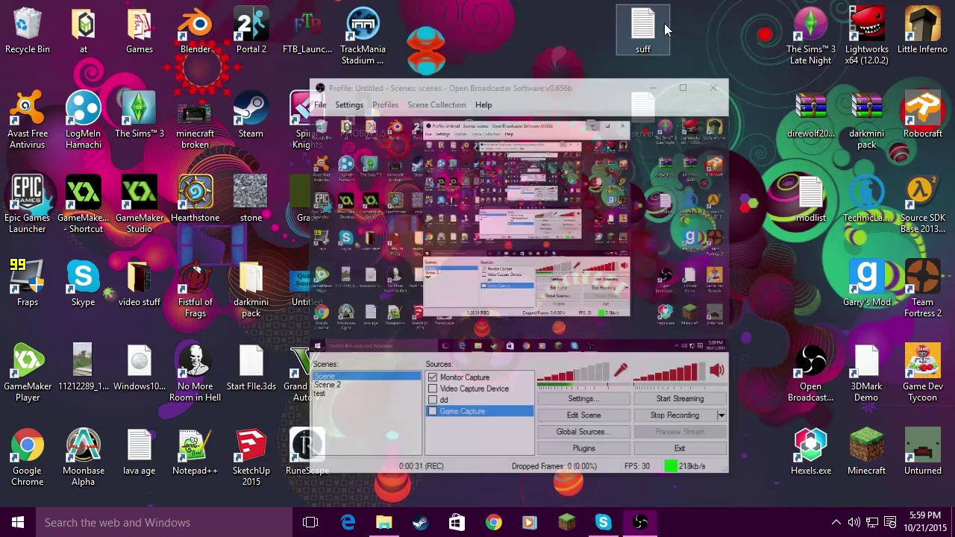
{"action": "double_click", "coordinate": [855, 36]}
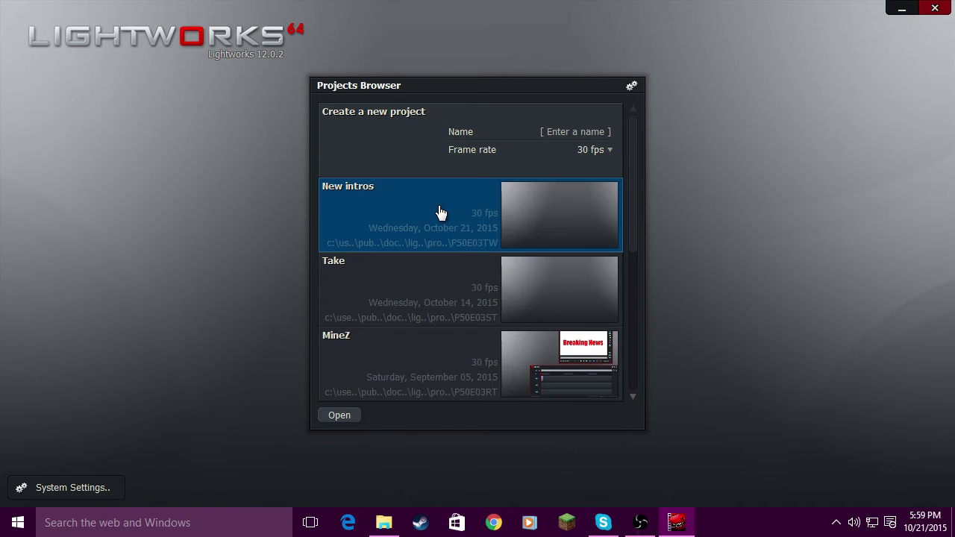
- Open the New intros project and import intro.png and Im_Everywhere together
{"action": "double_click", "coordinate": [470, 228]}
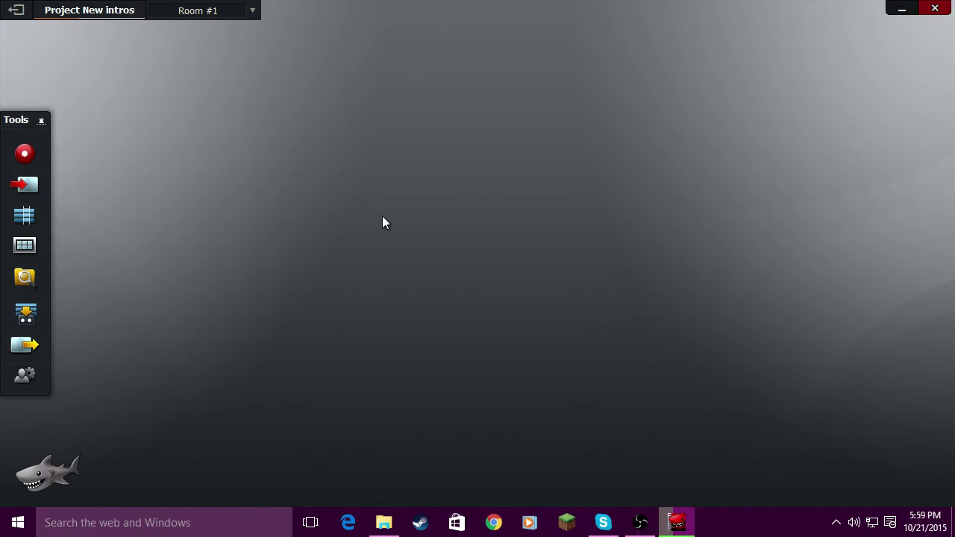
{"action": "left_click", "coordinate": [29, 190]}
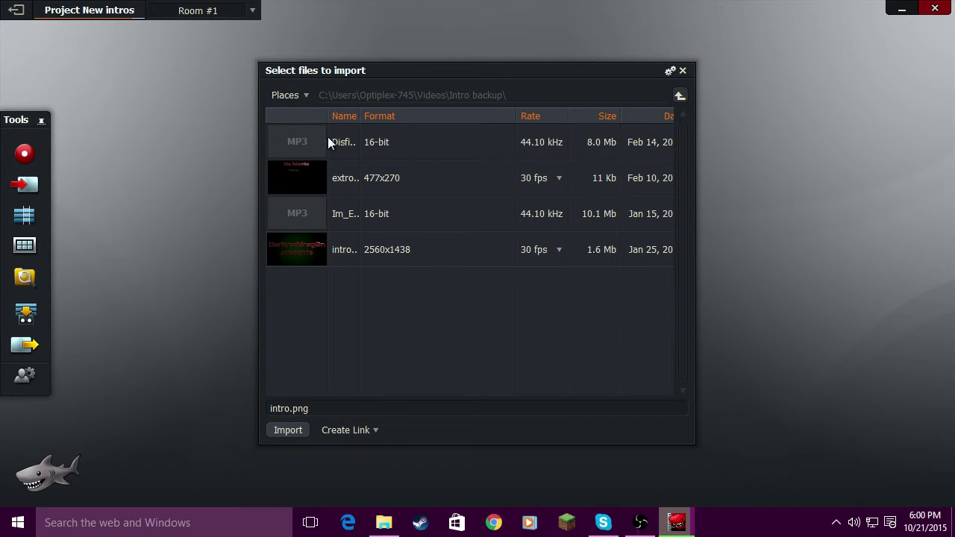
{"action": "left_click", "coordinate": [309, 251]}
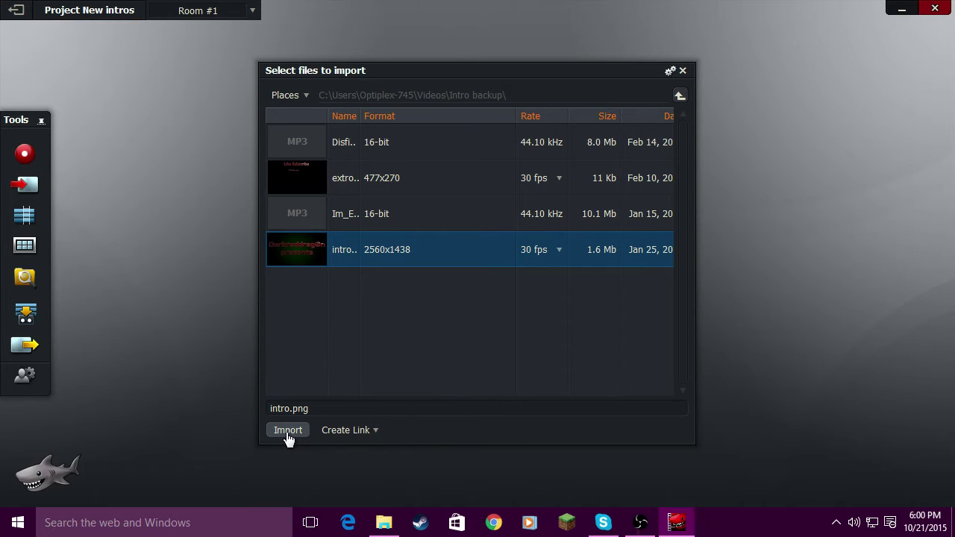
{"action": "left_click", "coordinate": [301, 215], "text": "ctrl"}
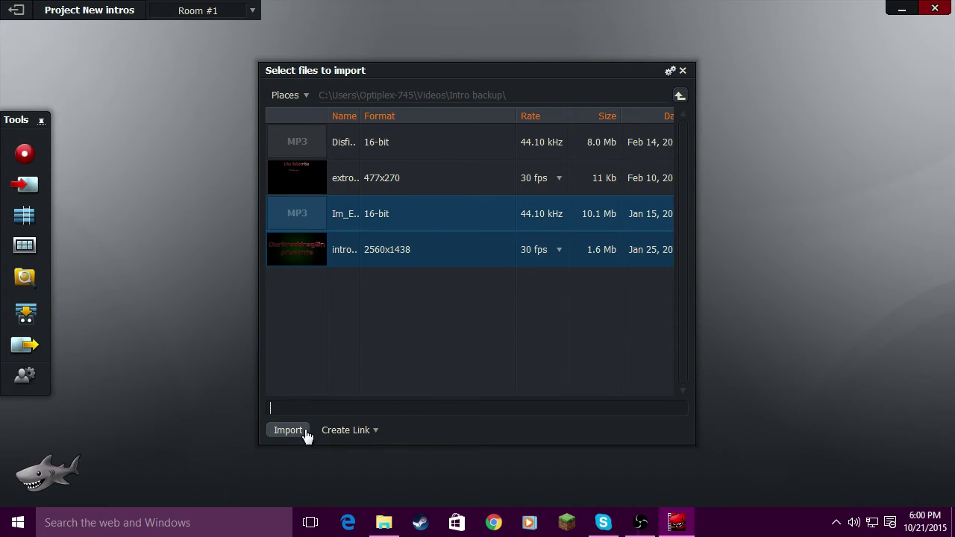
{"action": "left_click", "coordinate": [288, 431]}
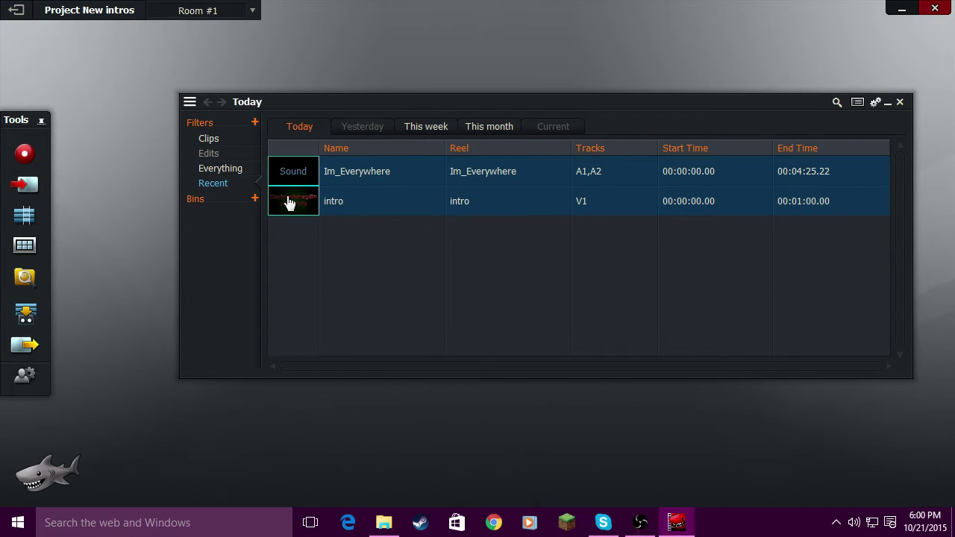
- Pull the intro and Im_Everywhere clips out as separate workspace tiles and close the Today bin
{"action": "left_click_drag", "start_coordinate": [290, 202], "coordinate": [136, 308]}
{"action": "left_click", "coordinate": [313, 203]}
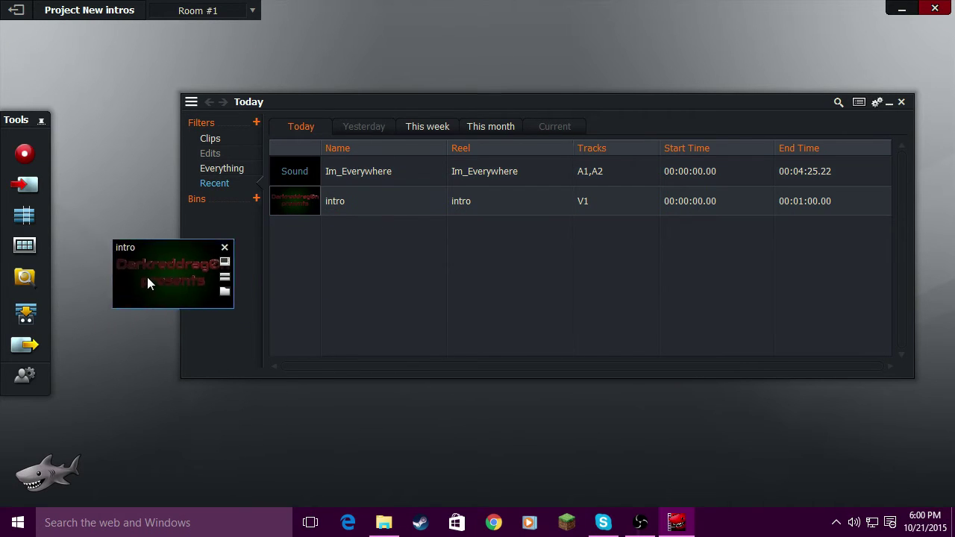
{"action": "left_click_drag", "start_coordinate": [147, 277], "coordinate": [337, 62]}
{"action": "left_click_drag", "start_coordinate": [309, 173], "coordinate": [452, 38]}
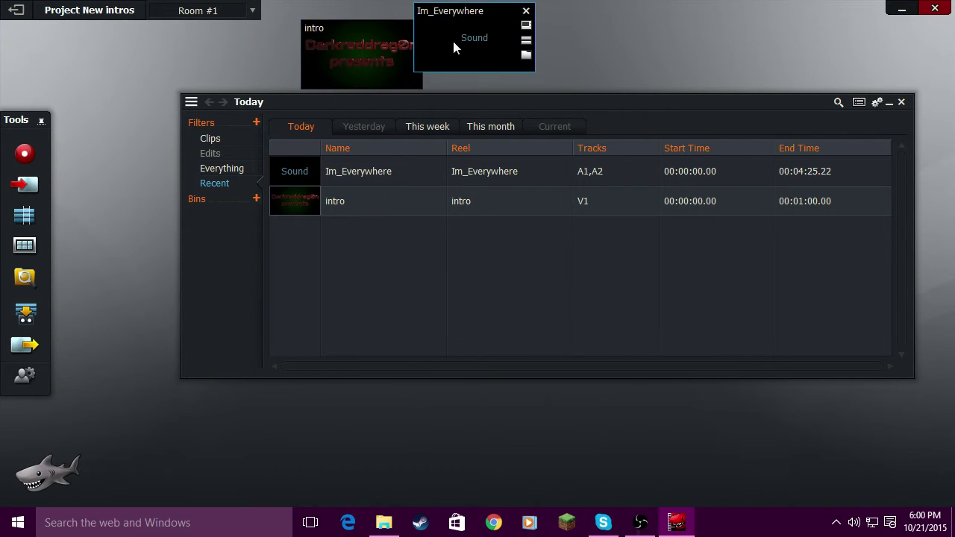
{"action": "left_click", "coordinate": [902, 101]}
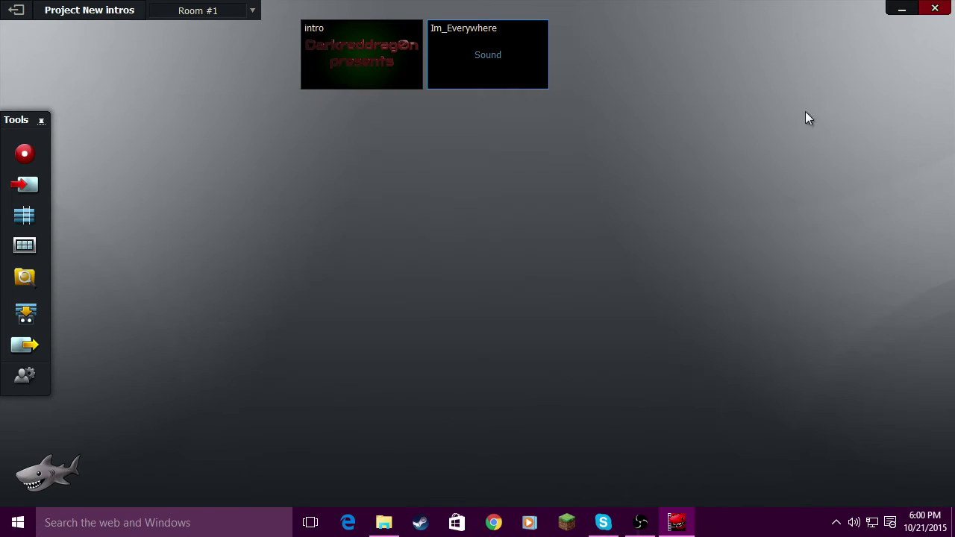
- Create Edit #1 and lay the Im_Everywhere music on A1 and A2, starting at 00:00:00.00
{"action": "left_click", "coordinate": [30, 221]}
{"action": "left_click_drag", "start_coordinate": [543, 41], "coordinate": [693, 41]}
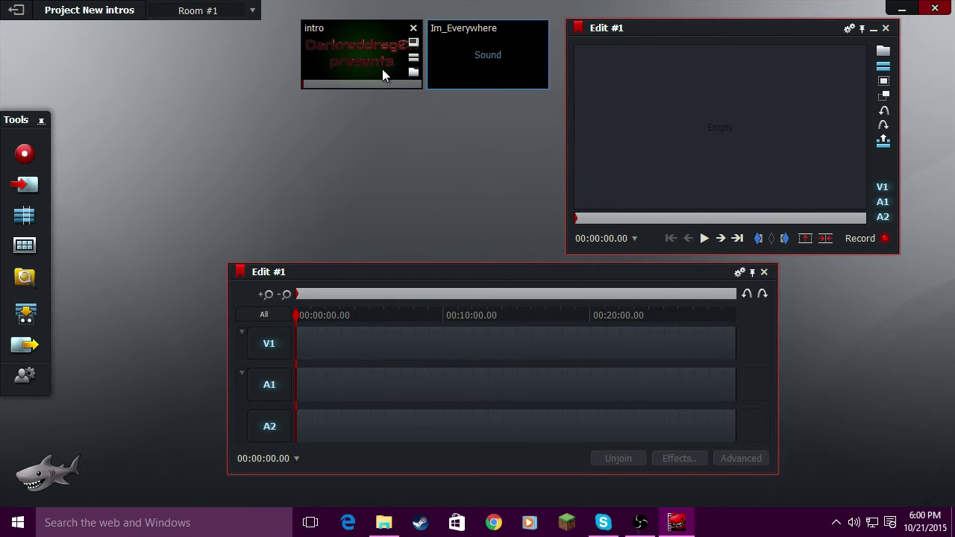
{"action": "left_click_drag", "start_coordinate": [383, 69], "coordinate": [301, 394]}
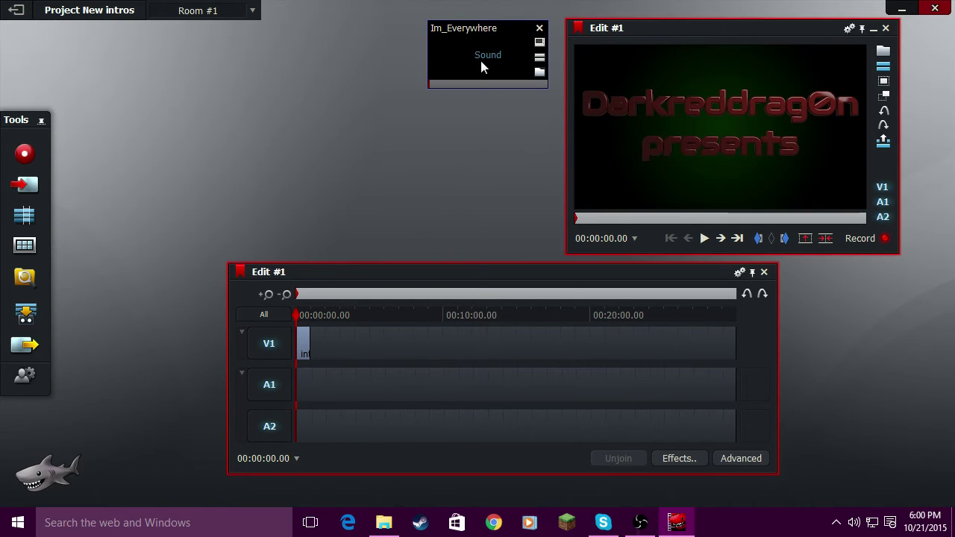
{"action": "left_click_drag", "start_coordinate": [482, 66], "coordinate": [353, 170]}
{"action": "left_click_drag", "start_coordinate": [306, 334], "coordinate": [241, 159]}
{"action": "left_click_drag", "start_coordinate": [319, 166], "coordinate": [300, 389]}
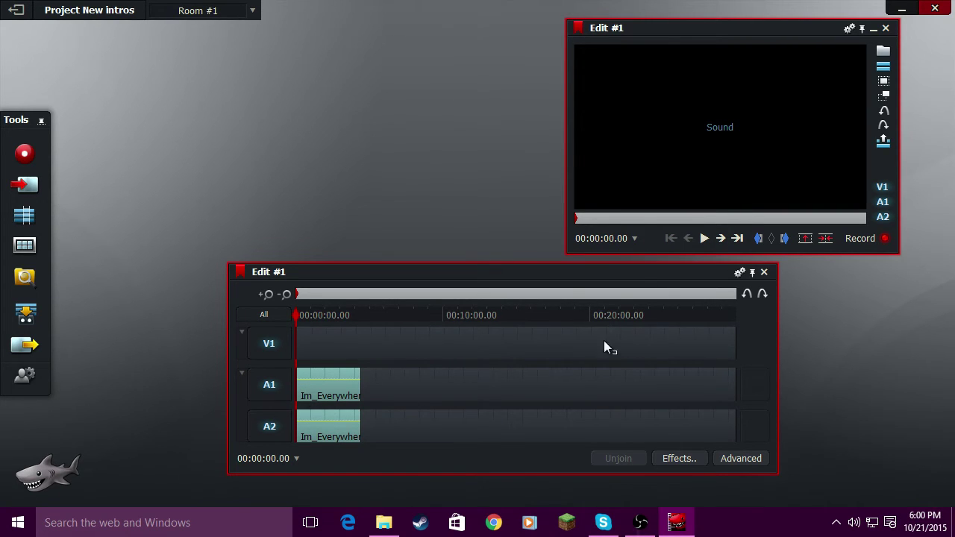
- Mark the music at 00:00:04.22 and delete the marked section
{"action": "left_click", "coordinate": [705, 240]}
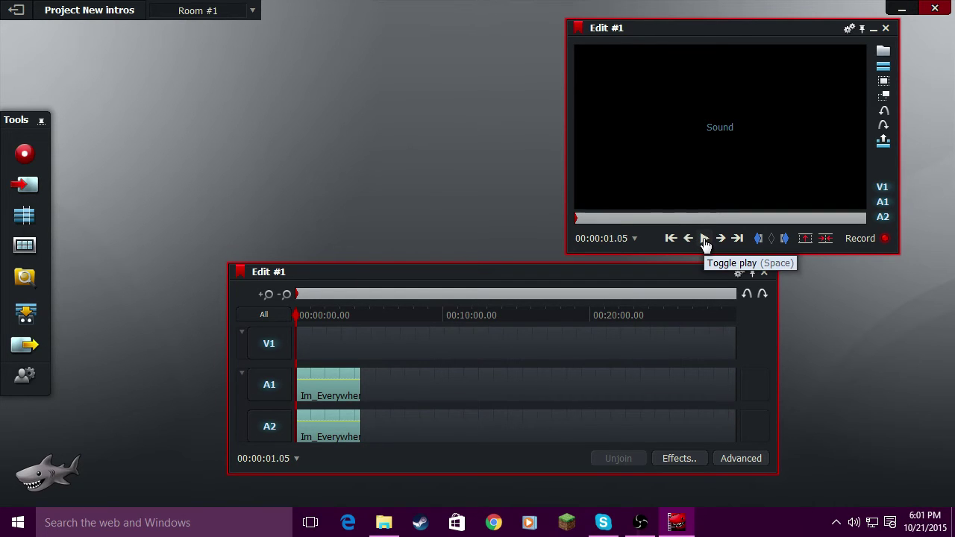
{"action": "left_click", "coordinate": [705, 240]}
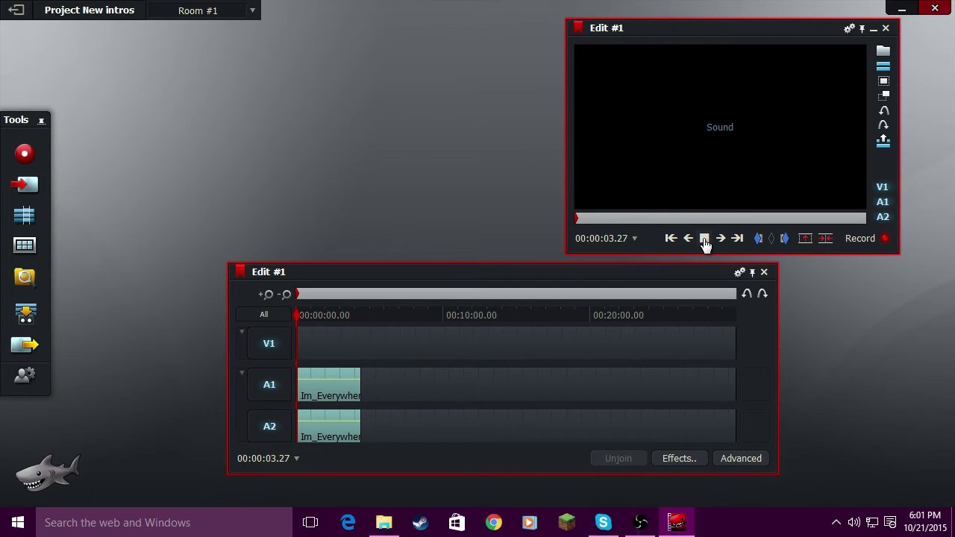
{"action": "left_click", "coordinate": [705, 241]}
{"action": "left_click", "coordinate": [759, 239]}
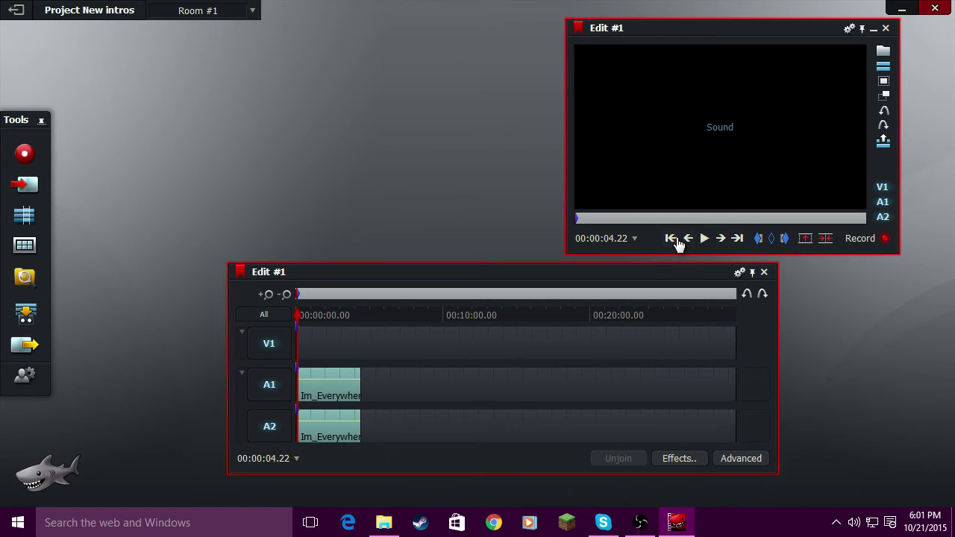
{"action": "left_click", "coordinate": [682, 240]}
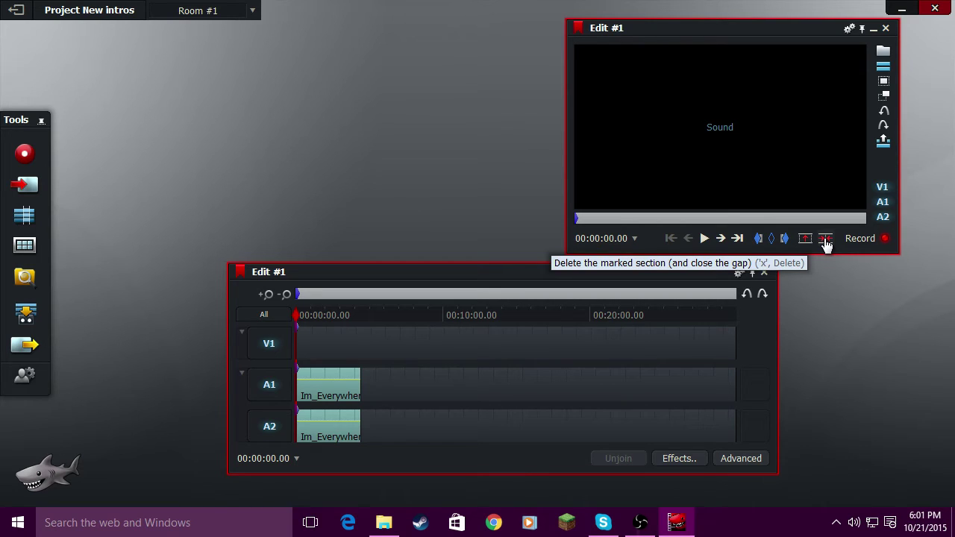
{"action": "left_click", "coordinate": [826, 242]}
- Mark from 00:00:10.13 to the clip end and delete the music after ten seconds
{"action": "left_click", "coordinate": [705, 238]}
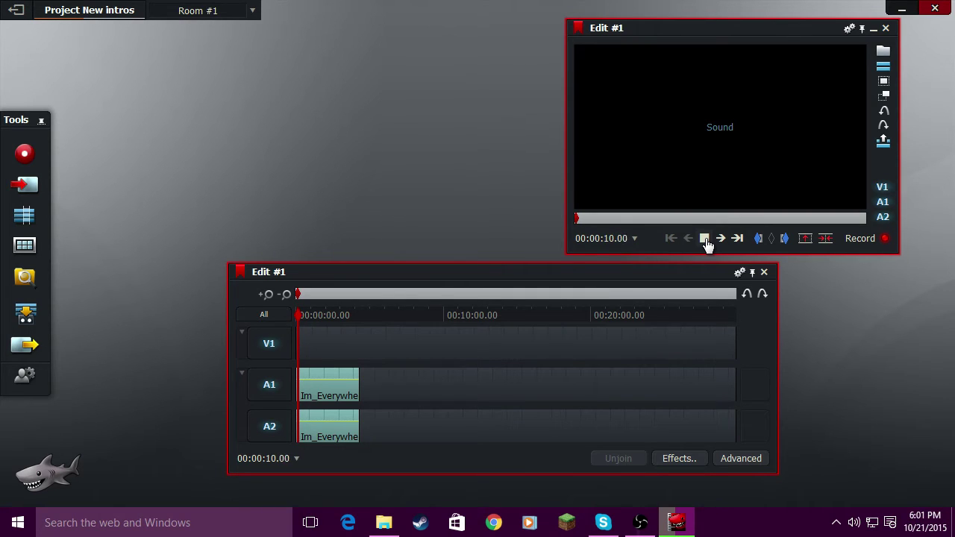
{"action": "left_click", "coordinate": [706, 240]}
{"action": "left_click", "coordinate": [761, 240]}
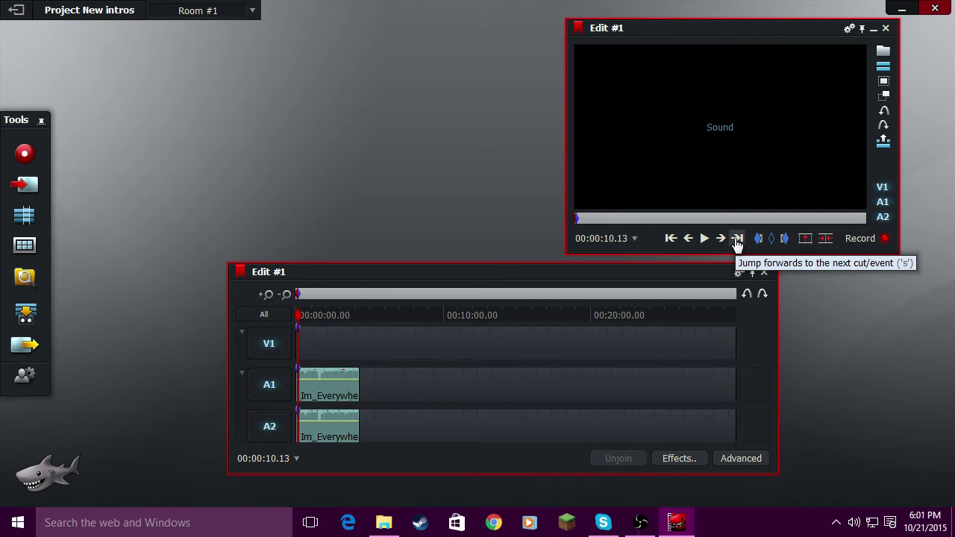
{"action": "left_click", "coordinate": [737, 239]}
{"action": "left_click", "coordinate": [784, 238]}
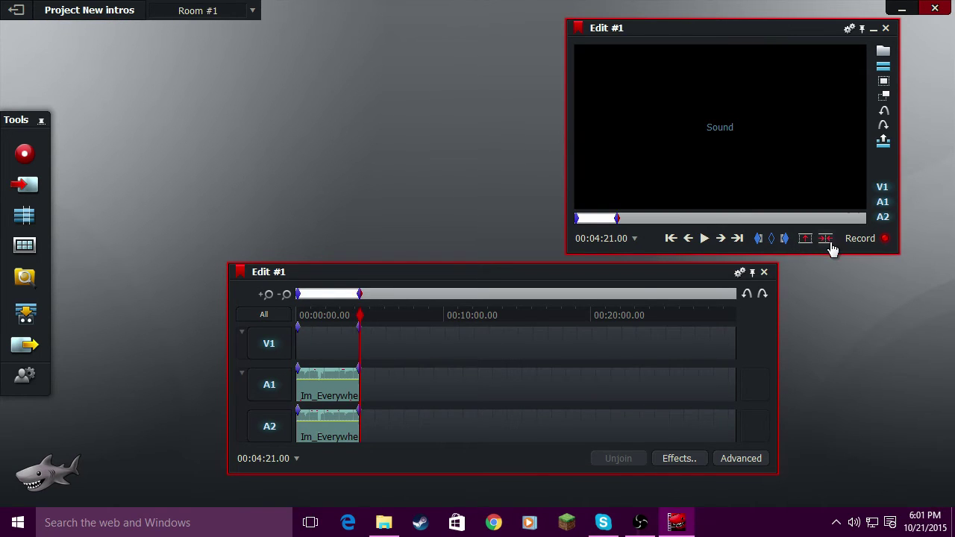
{"action": "left_click", "coordinate": [824, 240]}
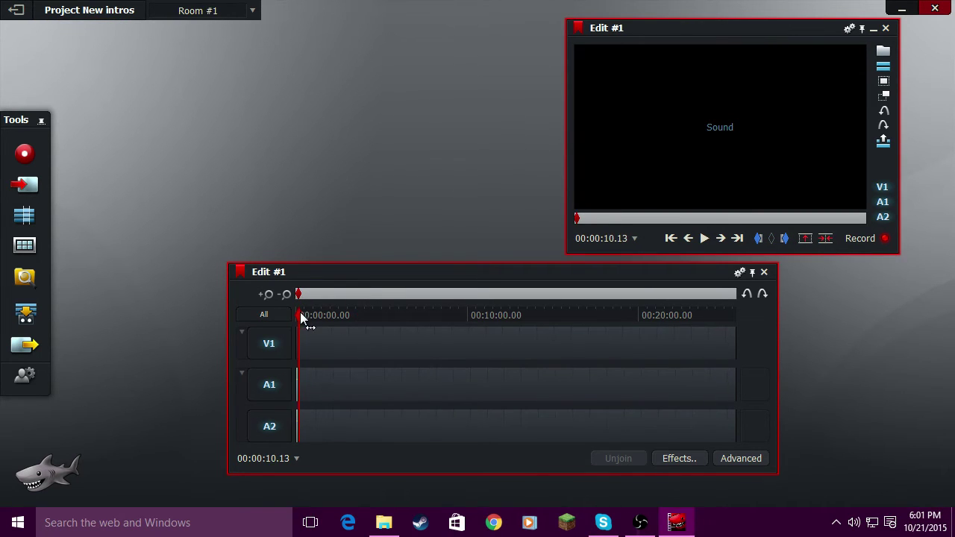
- Re-import intro.png and place the intro clip on track V1 at the start of Edit #1
{"action": "mouse_move", "coordinate": [302, 317]}
{"action": "left_mouse_down"}
{"action": "mouse_move", "coordinate": [358, 328]}
{"action": "mouse_move", "coordinate": [292, 327]}
{"action": "left_mouse_up"}
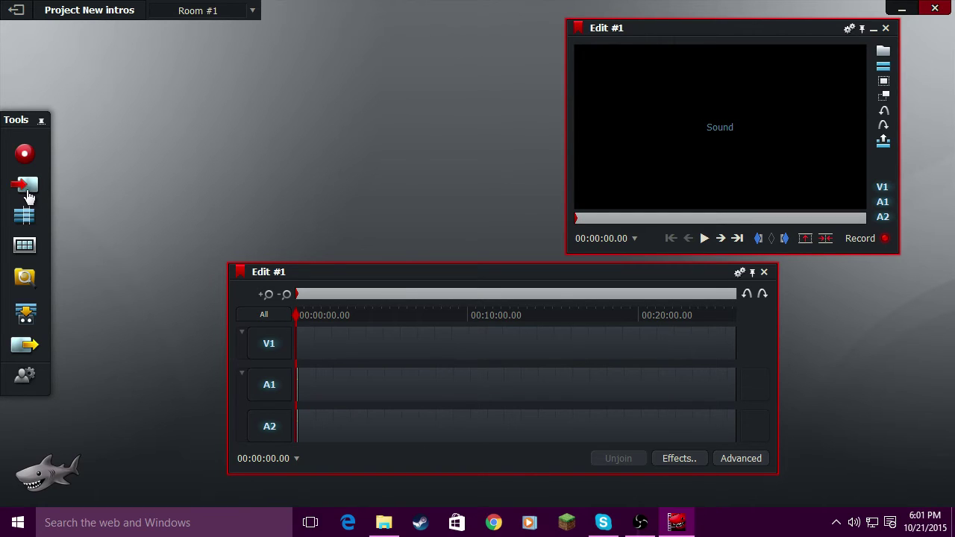
{"action": "left_click", "coordinate": [25, 278]}
{"action": "left_click", "coordinate": [252, 195]}
{"action": "left_click", "coordinate": [25, 185]}
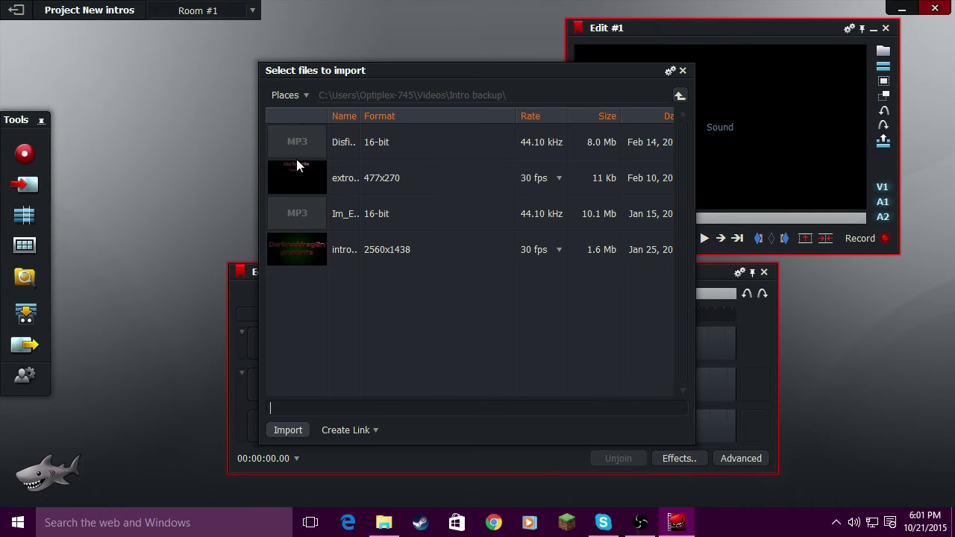
{"action": "left_click", "coordinate": [325, 256]}
{"action": "left_click", "coordinate": [286, 433]}
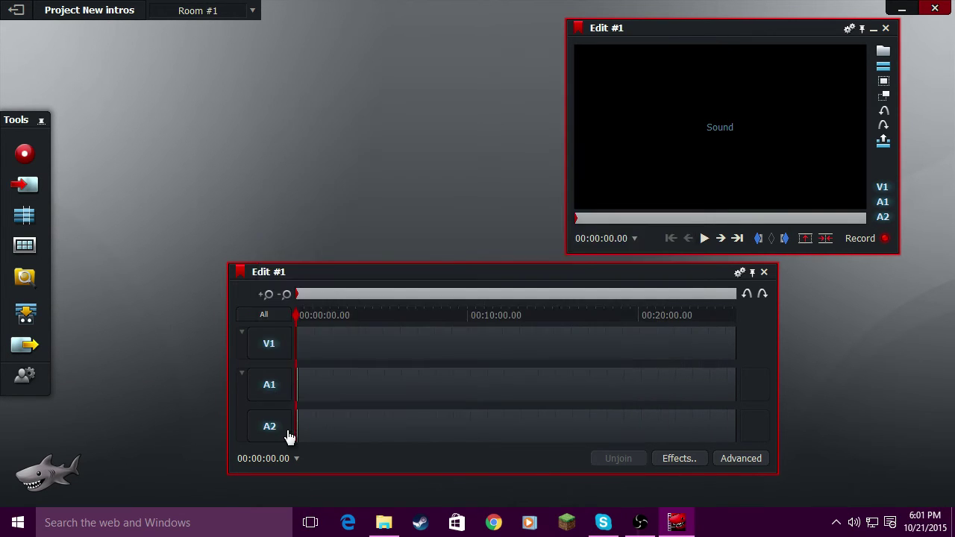
{"action": "left_click_drag", "start_coordinate": [306, 179], "coordinate": [352, 161]}
{"action": "left_click", "coordinate": [902, 103]}
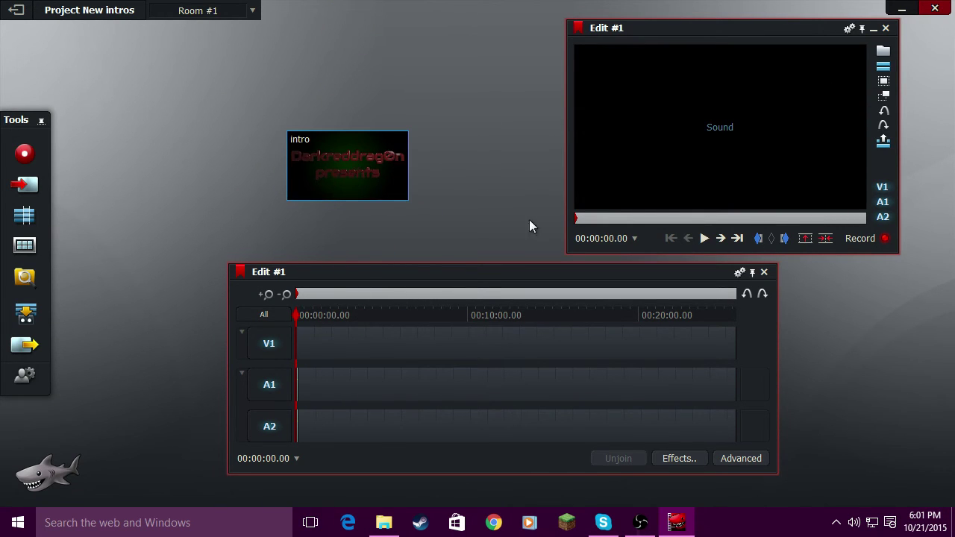
{"action": "left_click_drag", "start_coordinate": [292, 170], "coordinate": [295, 345]}
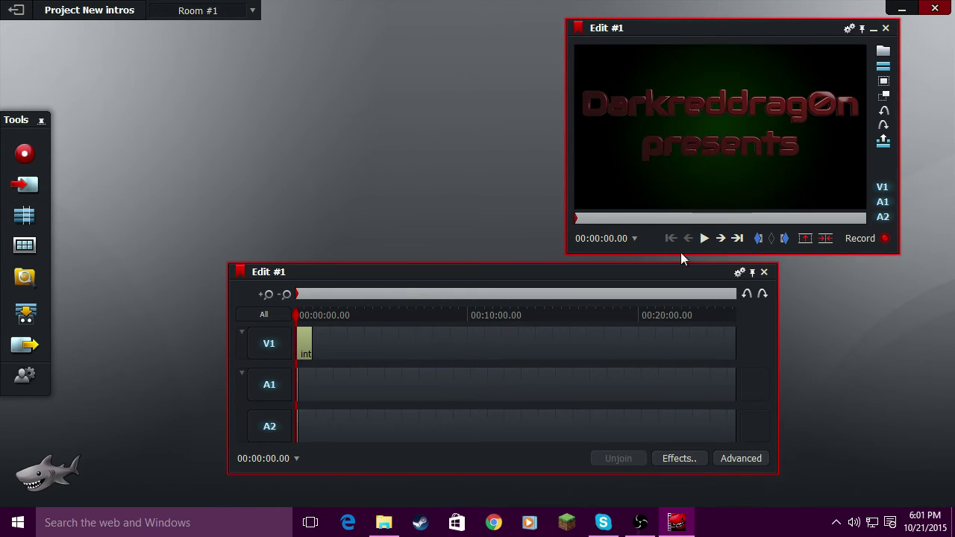
- Remove the stray in mark from Edit #1
{"action": "left_click", "coordinate": [739, 240]}
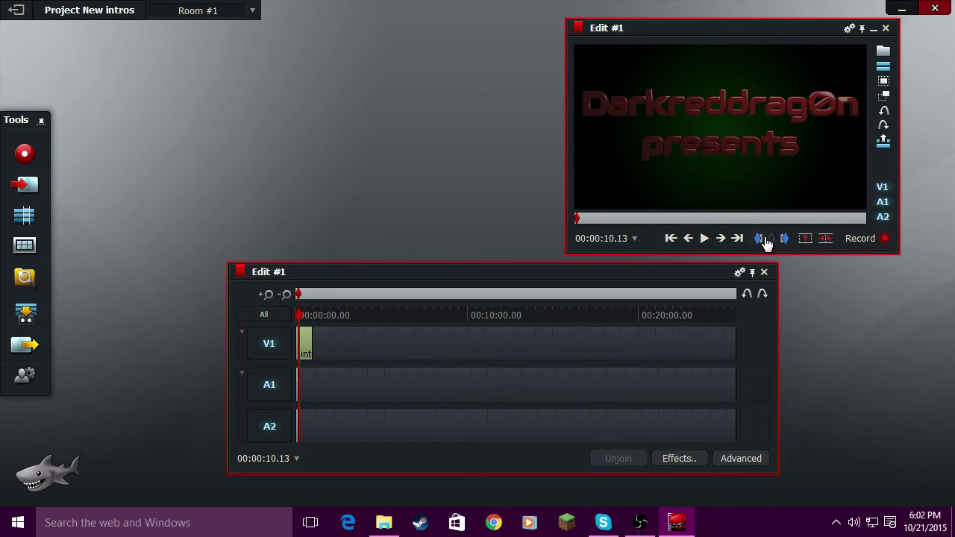
{"action": "left_click", "coordinate": [766, 239]}
{"action": "left_click", "coordinate": [739, 240]}
{"action": "left_click", "coordinate": [739, 240]}
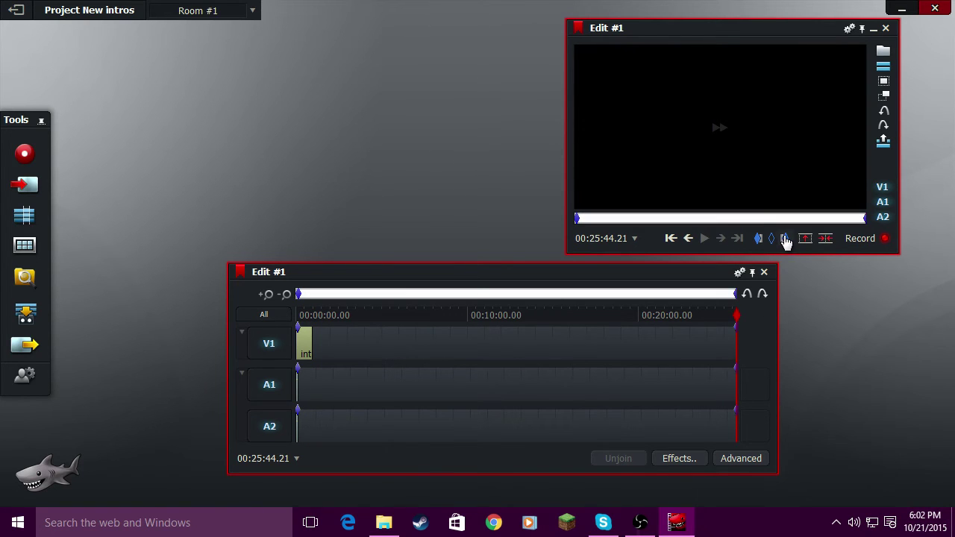
{"action": "left_click", "coordinate": [827, 239]}
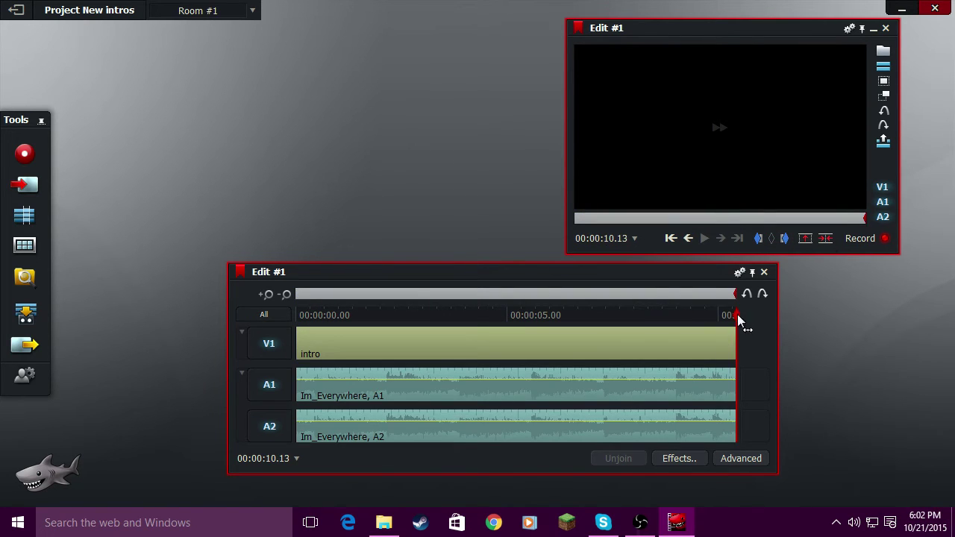
- Play the 10-second intro with its music, then return the playhead to the start
{"action": "left_click_drag", "start_coordinate": [738, 315], "coordinate": [153, 329]}
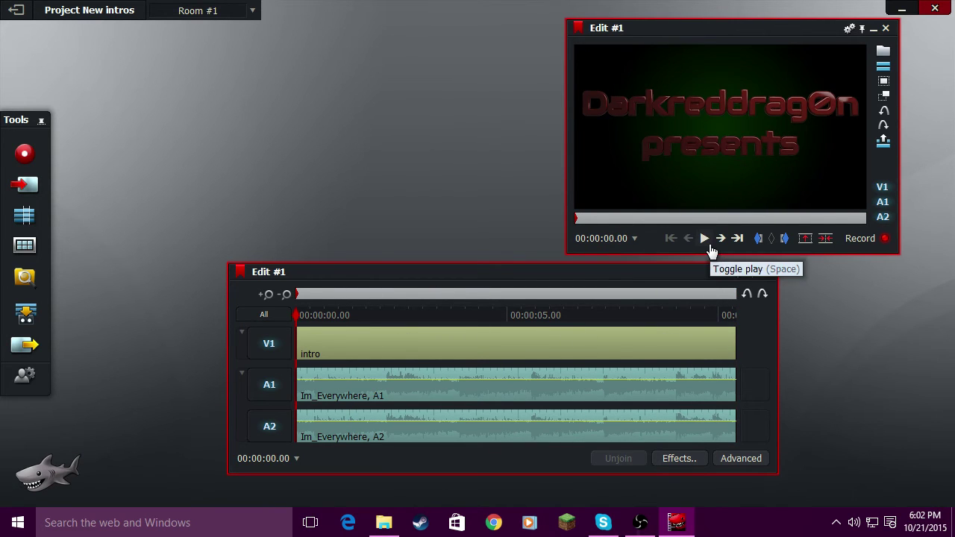
{"action": "left_click", "coordinate": [704, 239]}
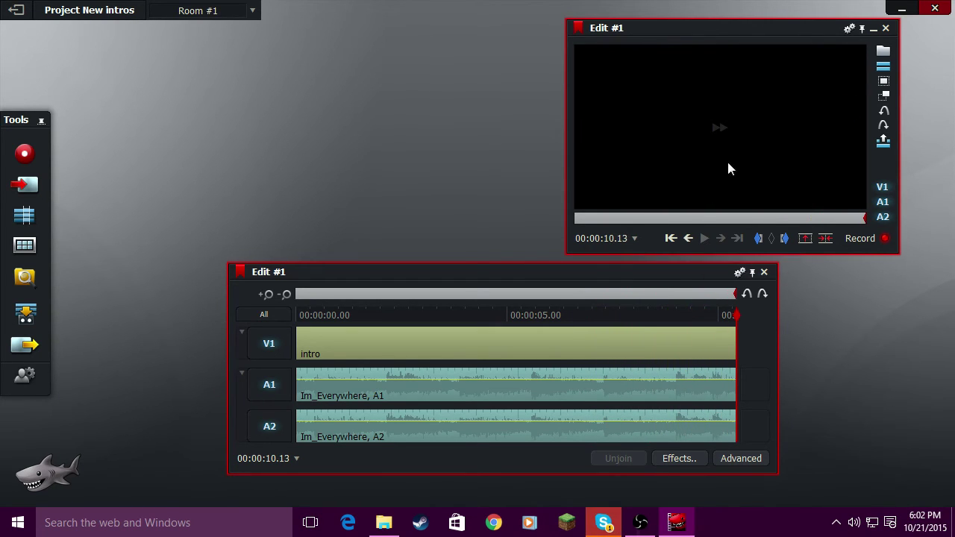
{"action": "left_click_drag", "start_coordinate": [667, 29], "coordinate": [485, 36]}
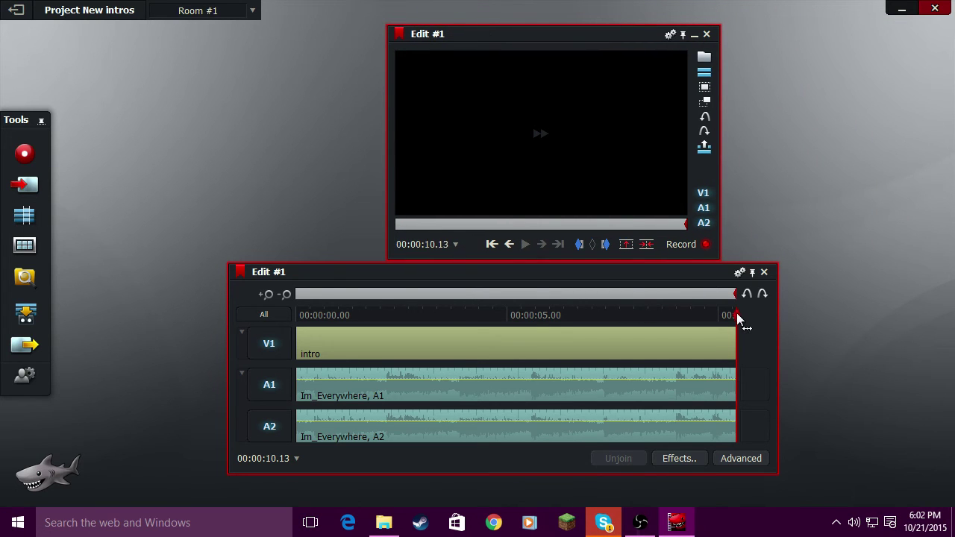
{"action": "left_click", "coordinate": [297, 294]}
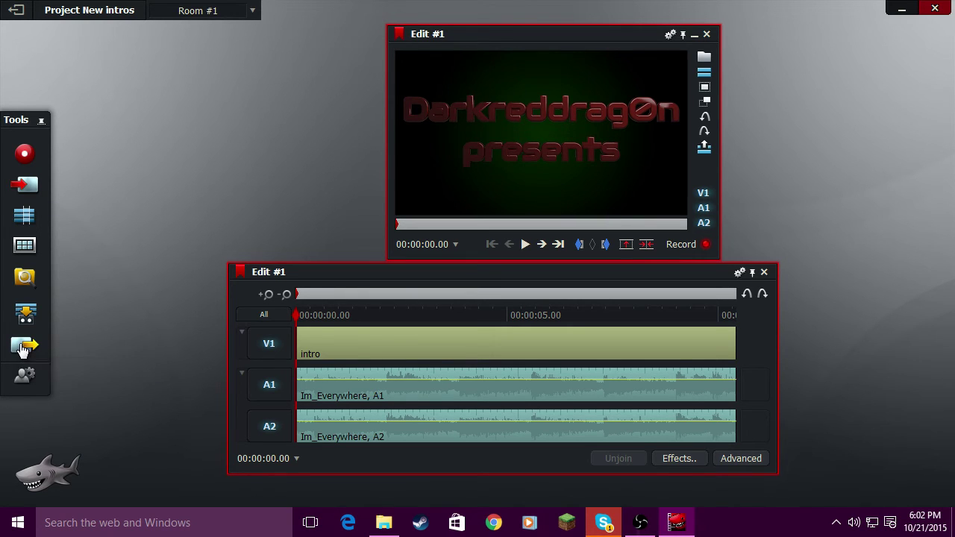
- Rename Edit #1 to 'base intro' and reopen the YouTube 720p, 30 fps MP4 export settings
{"action": "left_click", "coordinate": [24, 348]}
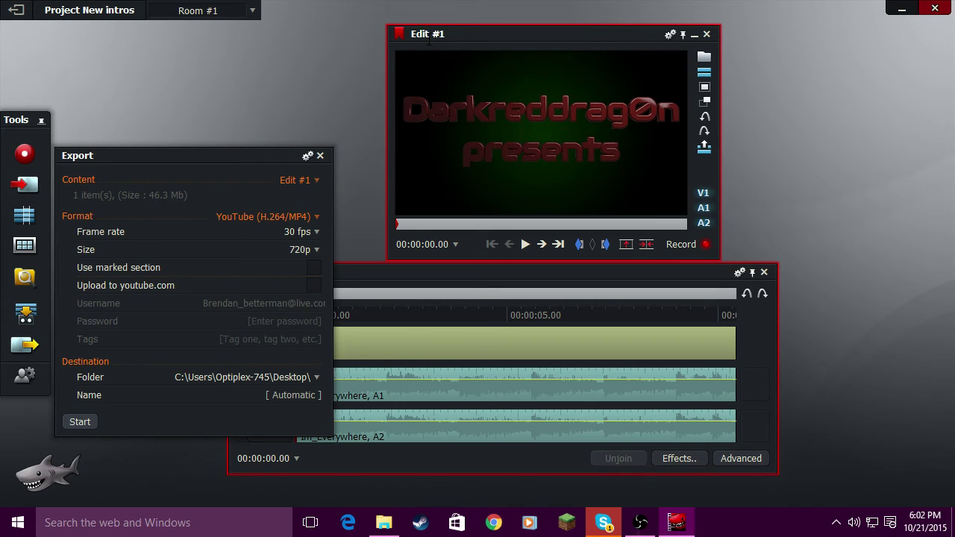
{"action": "double_click", "coordinate": [436, 34]}
{"action": "type", "text": "base"}
{"action": "type", "text": " intro"}
{"action": "left_click", "coordinate": [320, 156]}
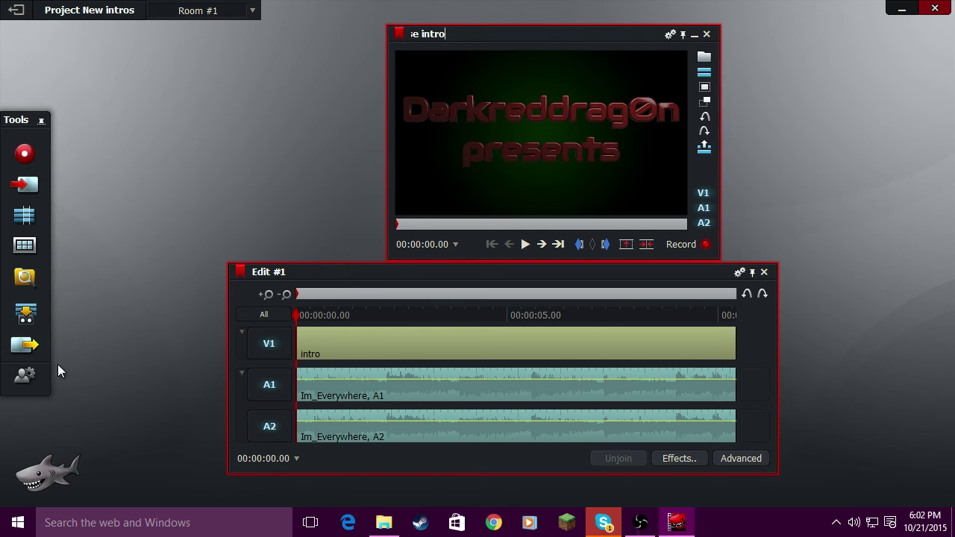
{"action": "key", "text": "Return"}
{"action": "left_click", "coordinate": [25, 345]}
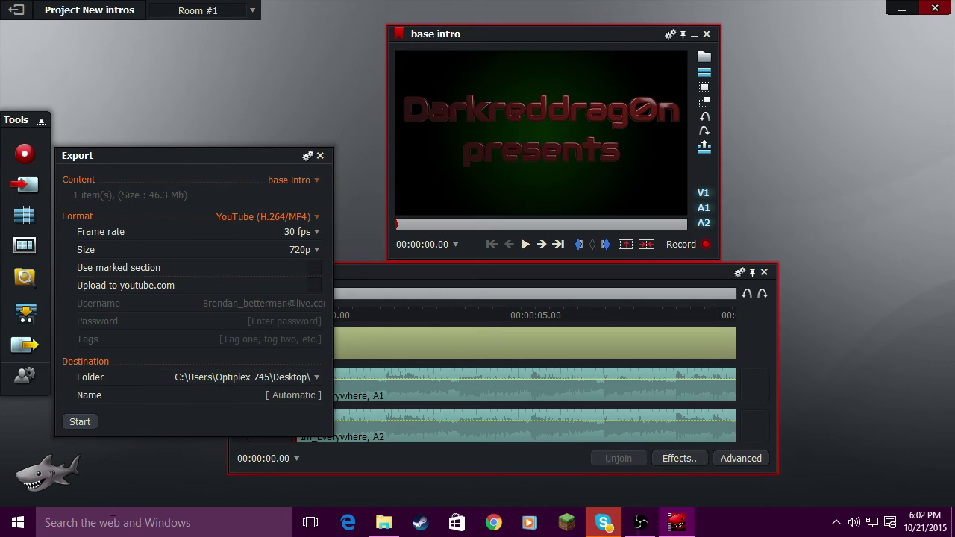
- Start the base intro export, then abort it and close the Tasks Log and Export panel
{"action": "left_click", "coordinate": [82, 426]}
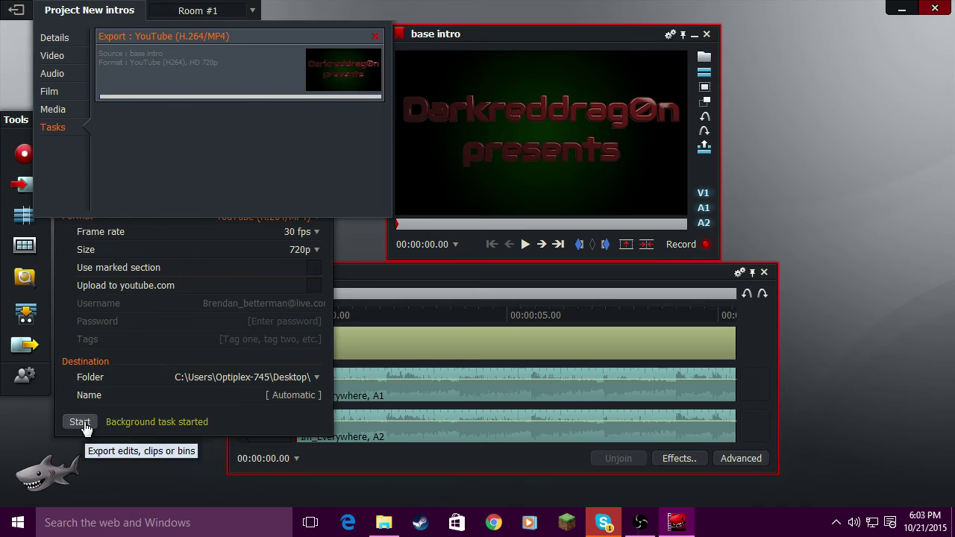
{"action": "left_click", "coordinate": [374, 37]}
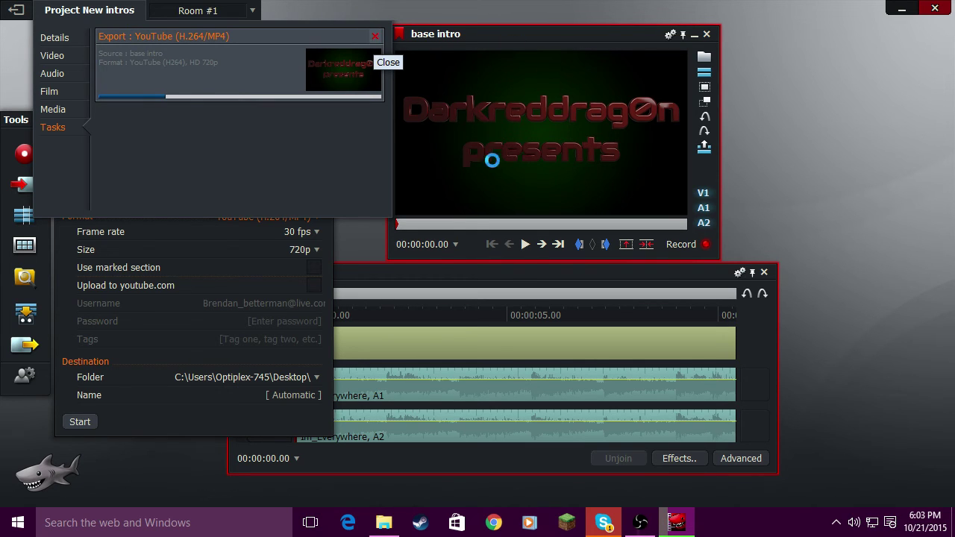
{"action": "left_click", "coordinate": [474, 275]}
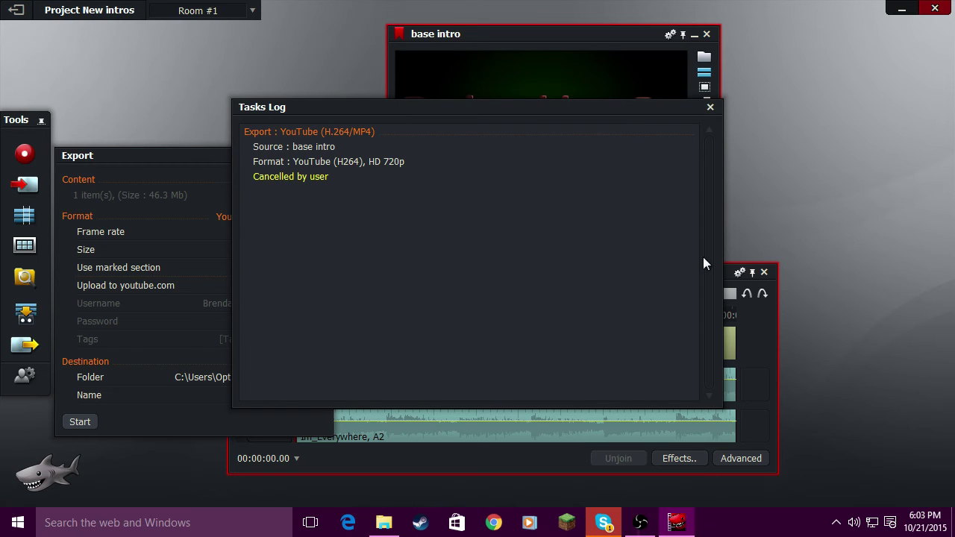
{"action": "left_click", "coordinate": [710, 108]}
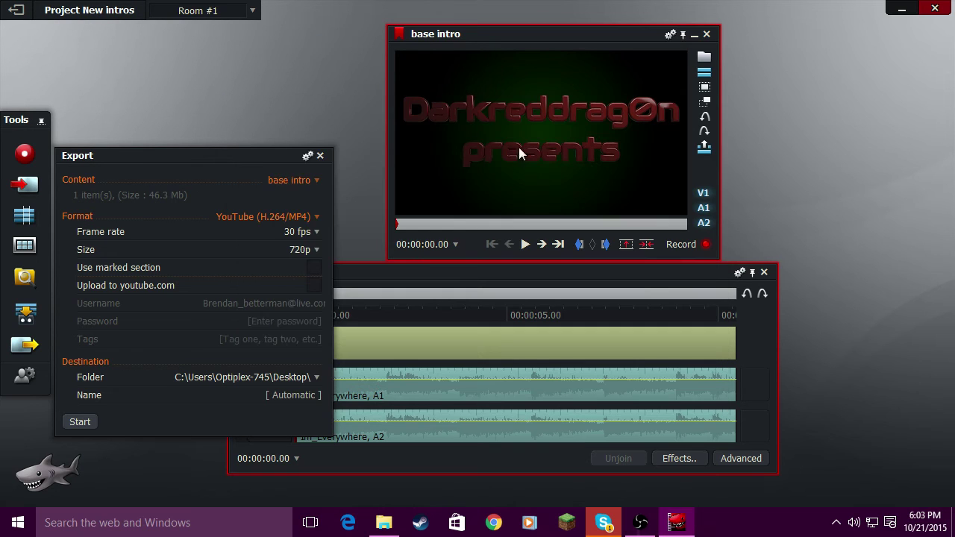
{"action": "left_click", "coordinate": [321, 156]}
- Delete the intro video clip and the music clips from the base intro timeline
{"action": "right_click", "coordinate": [334, 346]}
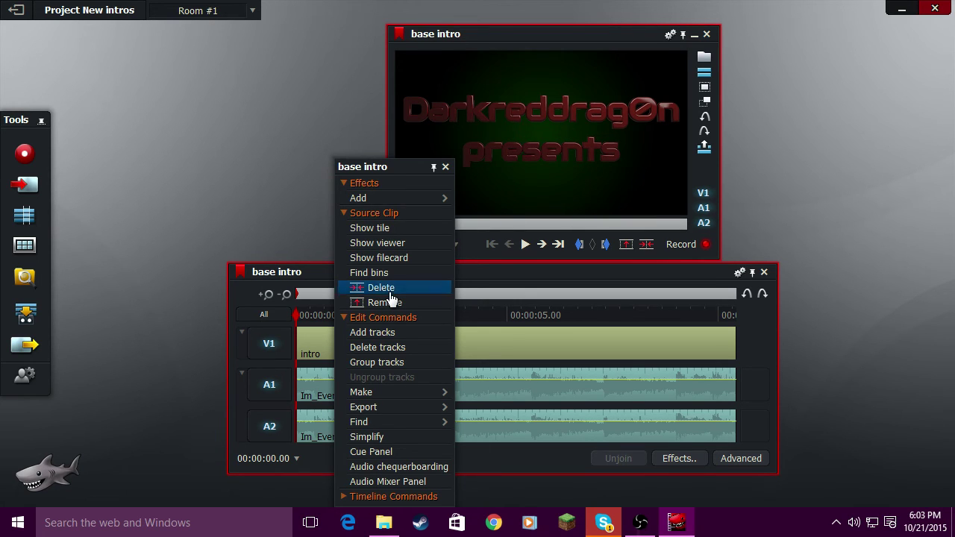
{"action": "left_click", "coordinate": [380, 288]}
{"action": "right_click", "coordinate": [345, 382]}
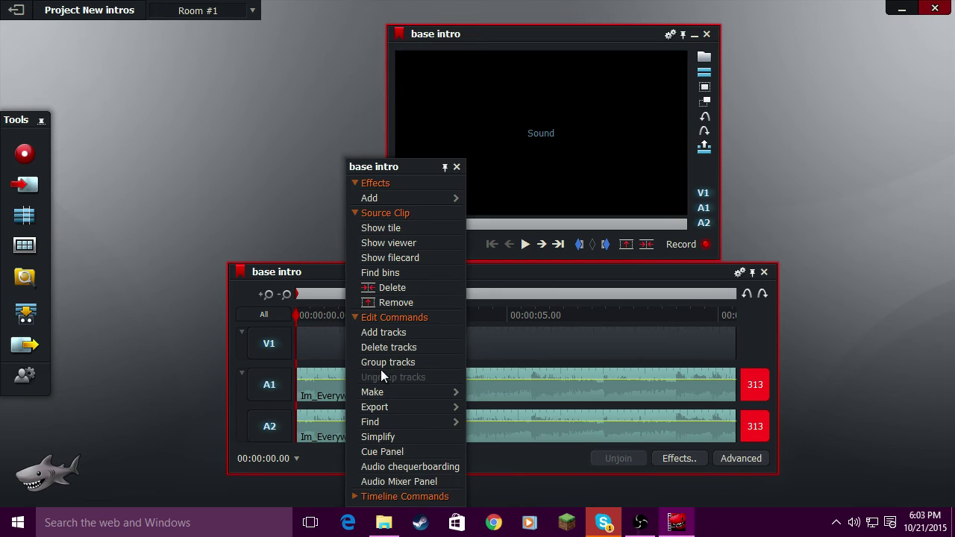
{"action": "left_click", "coordinate": [388, 288]}
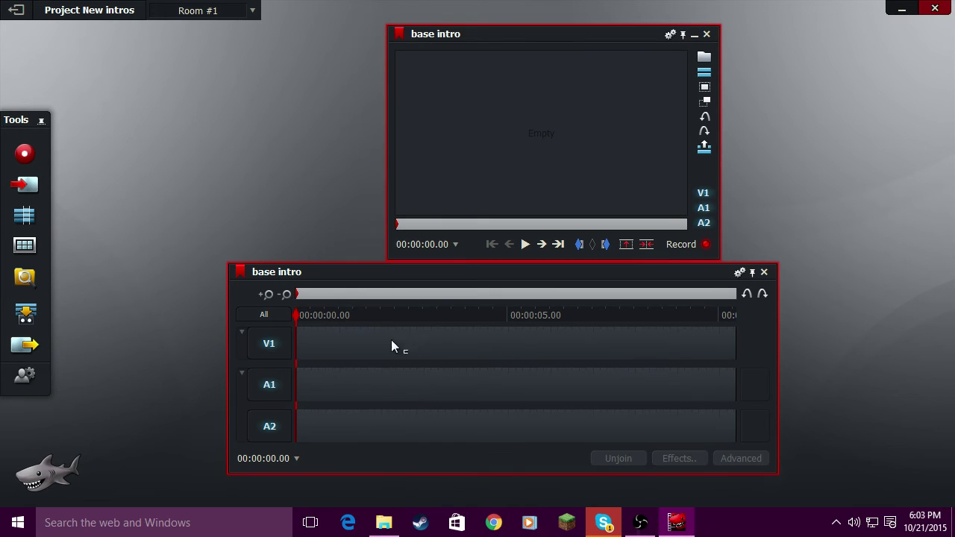
- Import the Intro clip from the Videos folder, then close the base intro timeline and viewer
{"action": "left_click", "coordinate": [25, 184]}
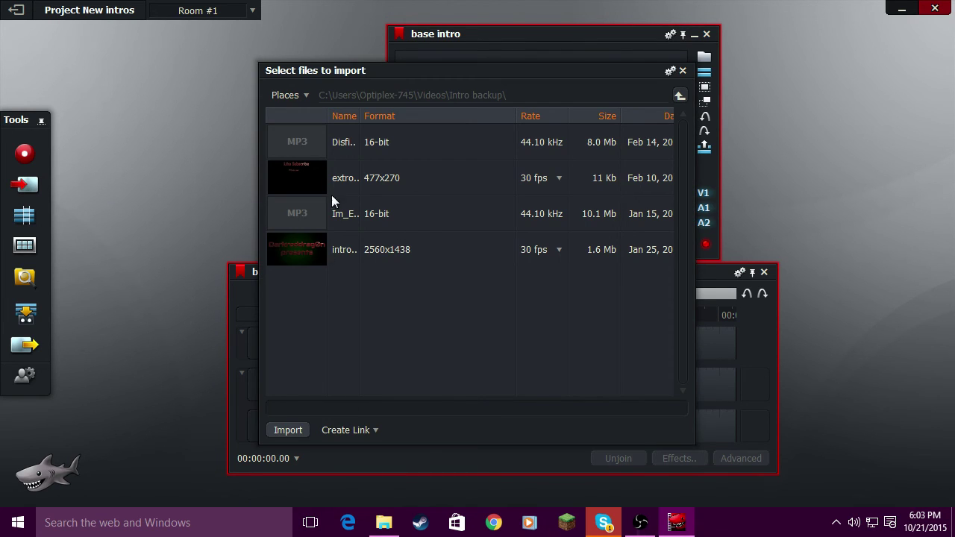
{"action": "left_click", "coordinate": [678, 93]}
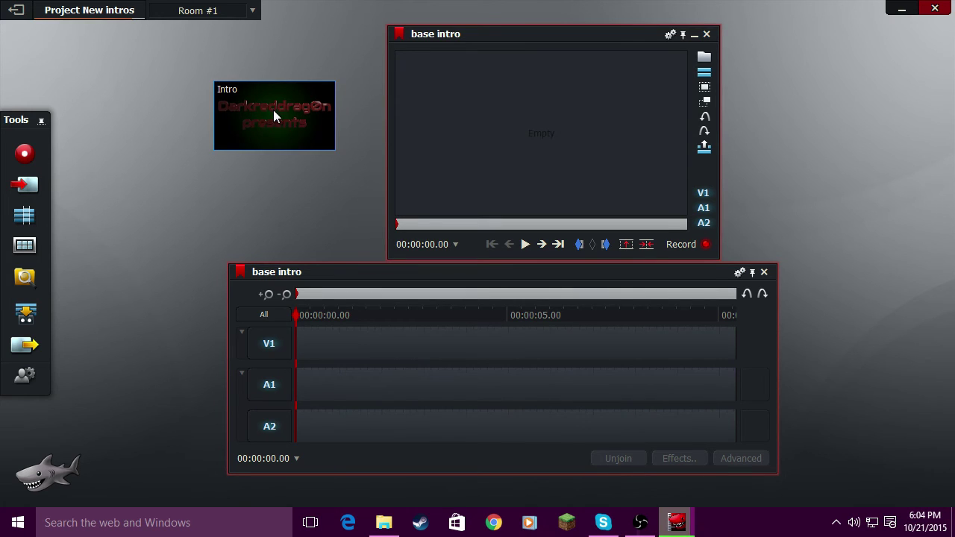
{"action": "left_click_drag", "start_coordinate": [267, 142], "coordinate": [189, 171]}
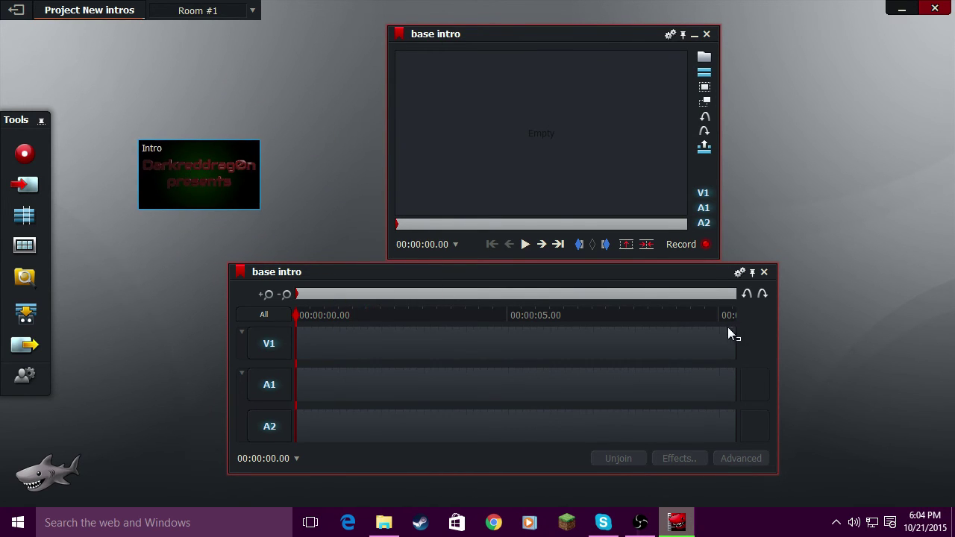
{"action": "left_click", "coordinate": [765, 271]}
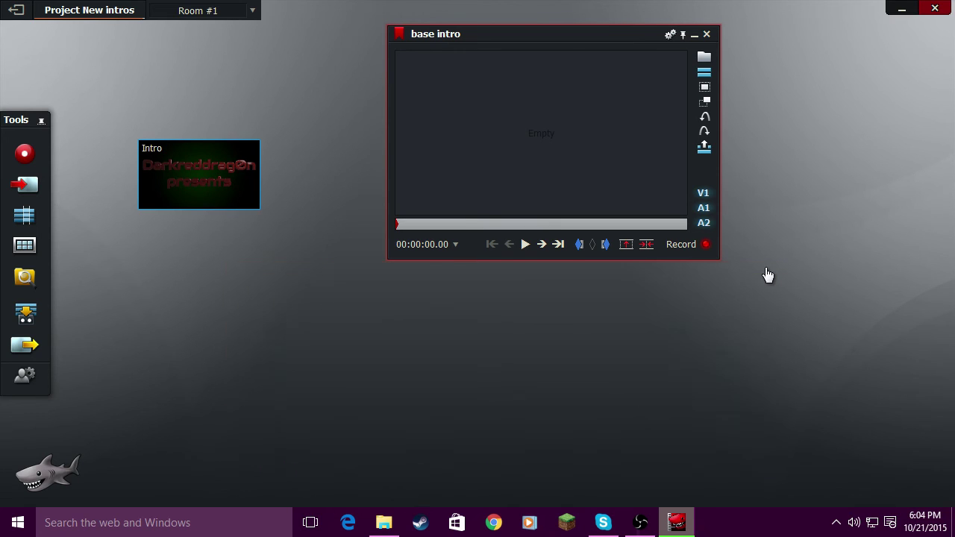
{"action": "left_click", "coordinate": [707, 34]}
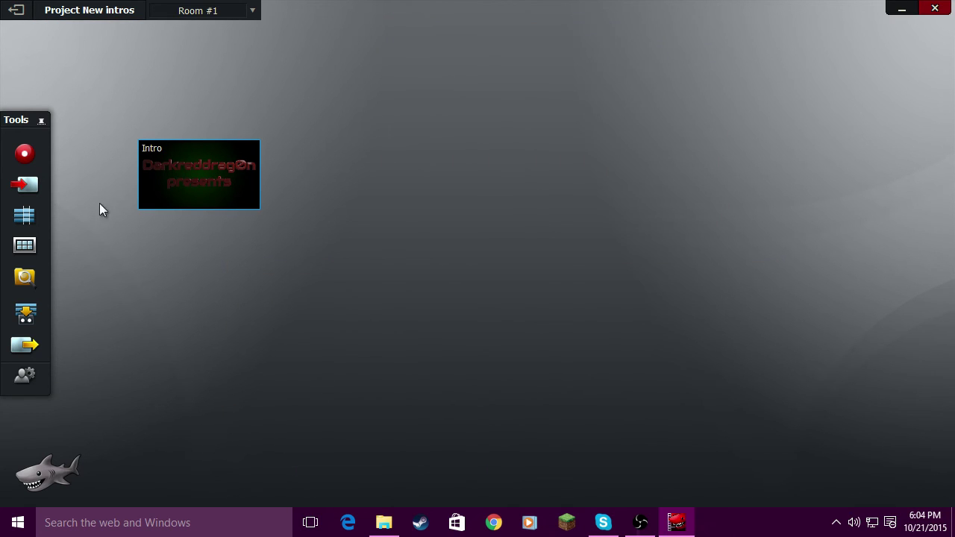
- Create Edit #2 with the Intro clip, then test the jump and mark buttons and scrub the playhead
{"action": "left_click", "coordinate": [27, 221]}
{"action": "left_click_drag", "start_coordinate": [206, 202], "coordinate": [296, 363]}
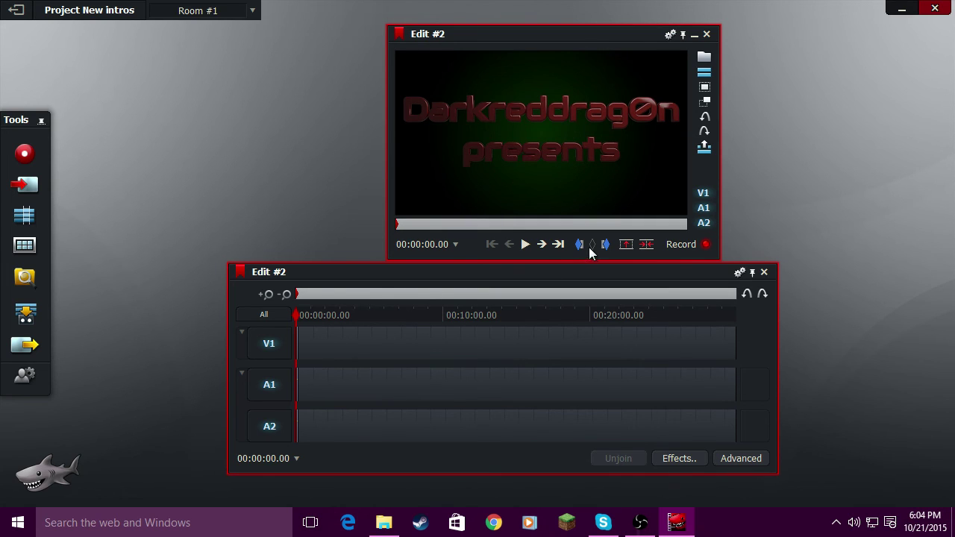
{"action": "left_click", "coordinate": [559, 246]}
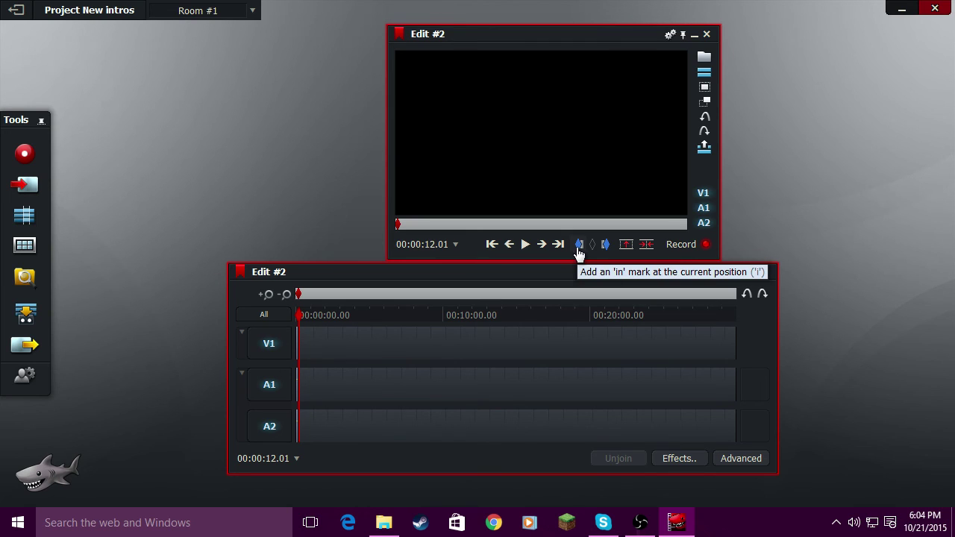
{"action": "left_click", "coordinate": [579, 246]}
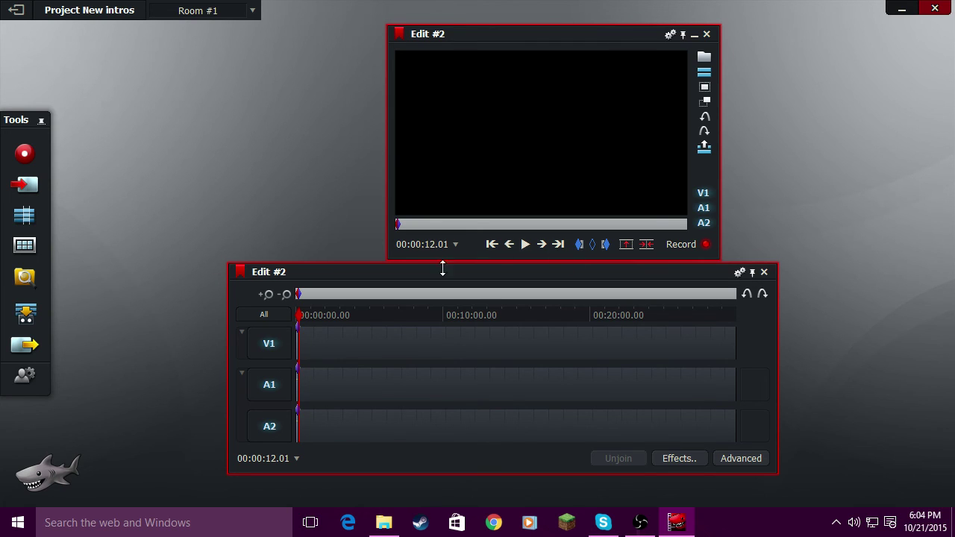
{"action": "left_click", "coordinate": [312, 319]}
{"action": "left_click_drag", "start_coordinate": [312, 320], "coordinate": [318, 319]}
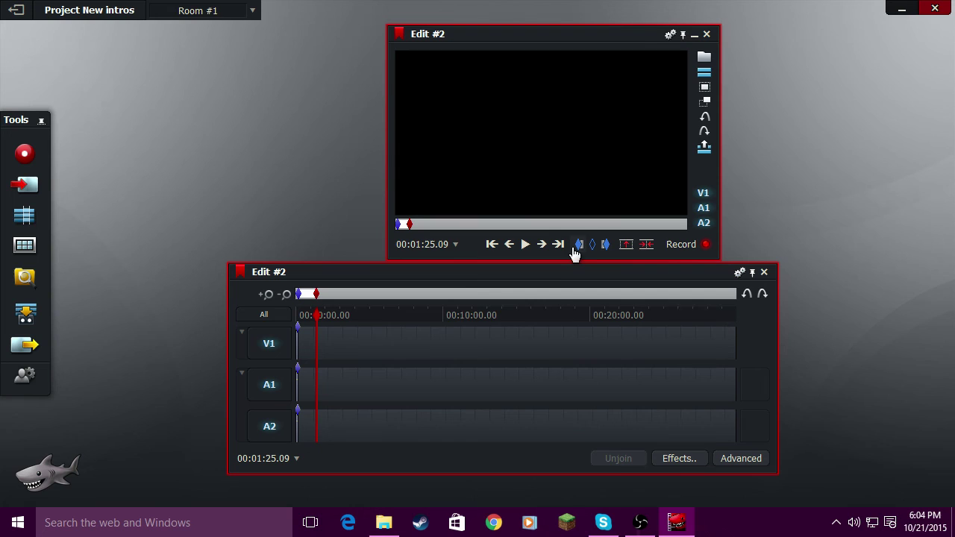
{"action": "left_click", "coordinate": [648, 247]}
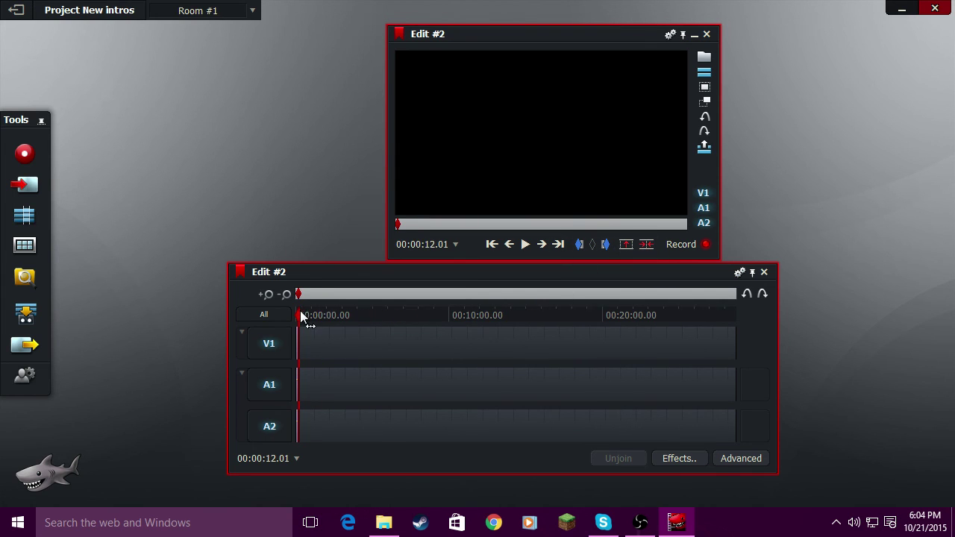
{"action": "left_click_drag", "start_coordinate": [303, 313], "coordinate": [328, 317]}
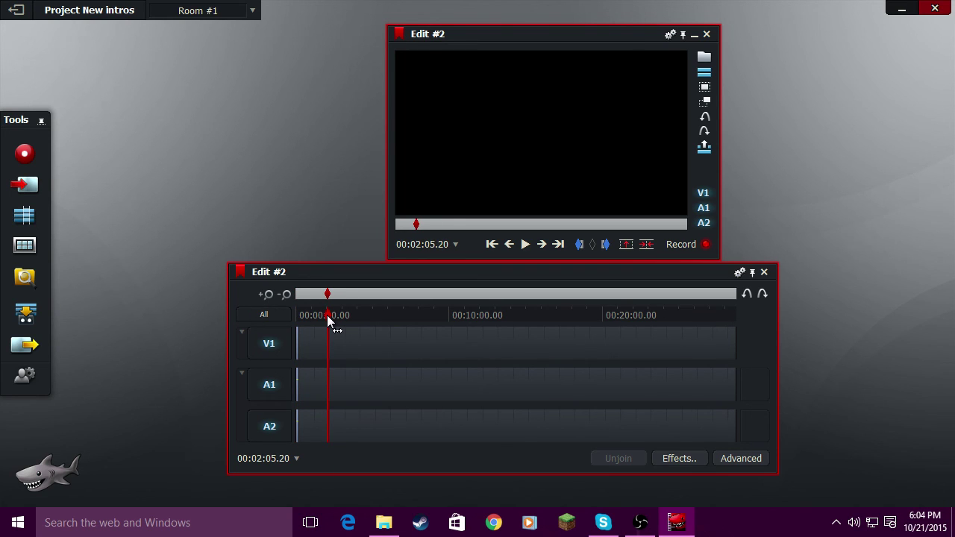
- Mark an in/out range at the start of Edit #2, then unjoin the viewer back to one pane
{"action": "key", "text": "ctrl+z"}
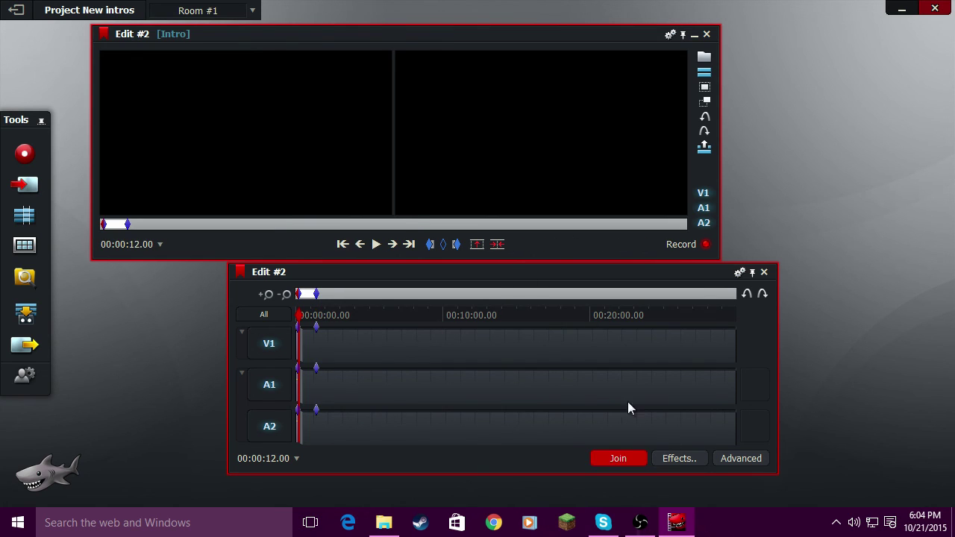
{"action": "left_click", "coordinate": [618, 459]}
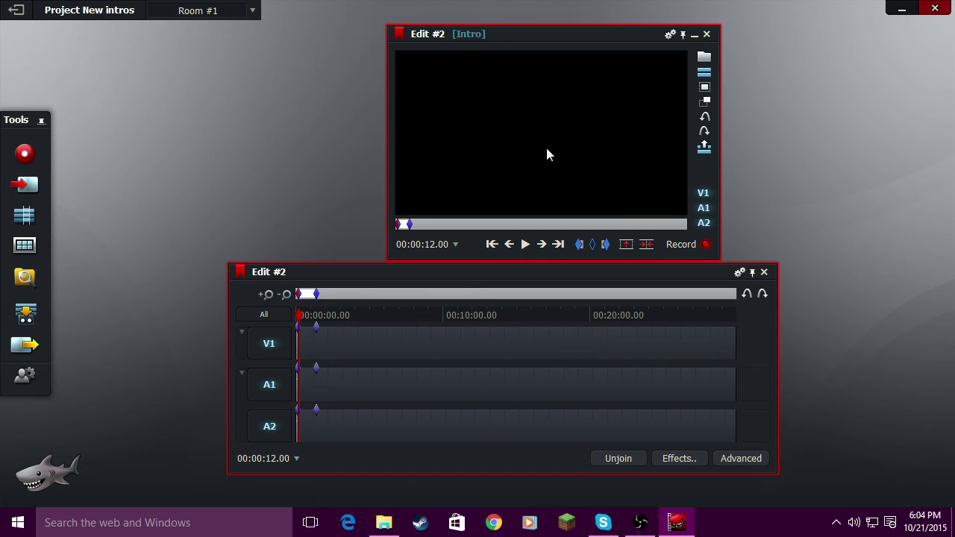